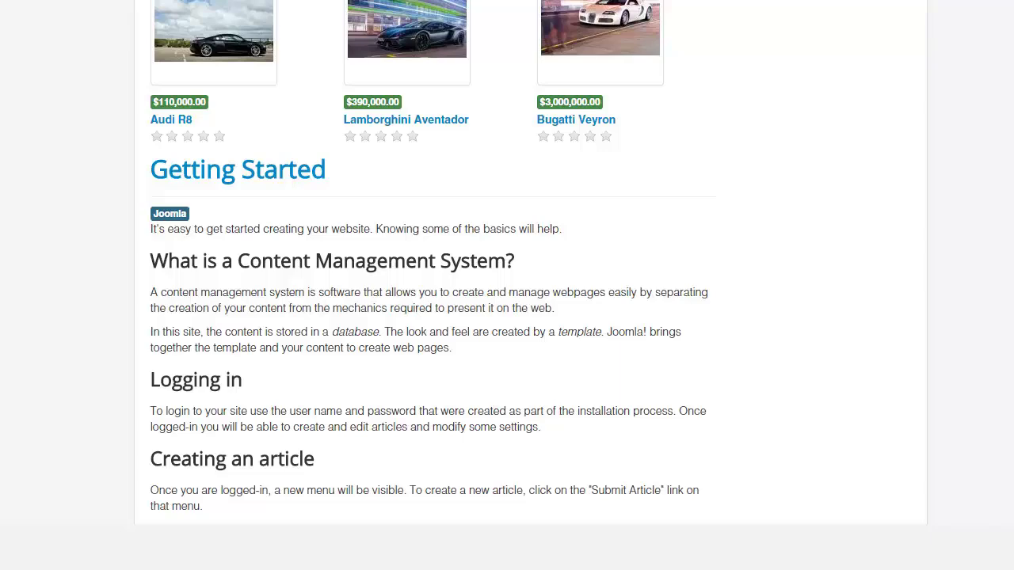
# Examine the homepage's entry modules and the Getting Started article displayed beneath them.
pyautogui.scroll(9, 523, 261)
pyautogui.scroll(-2, 522, 261)
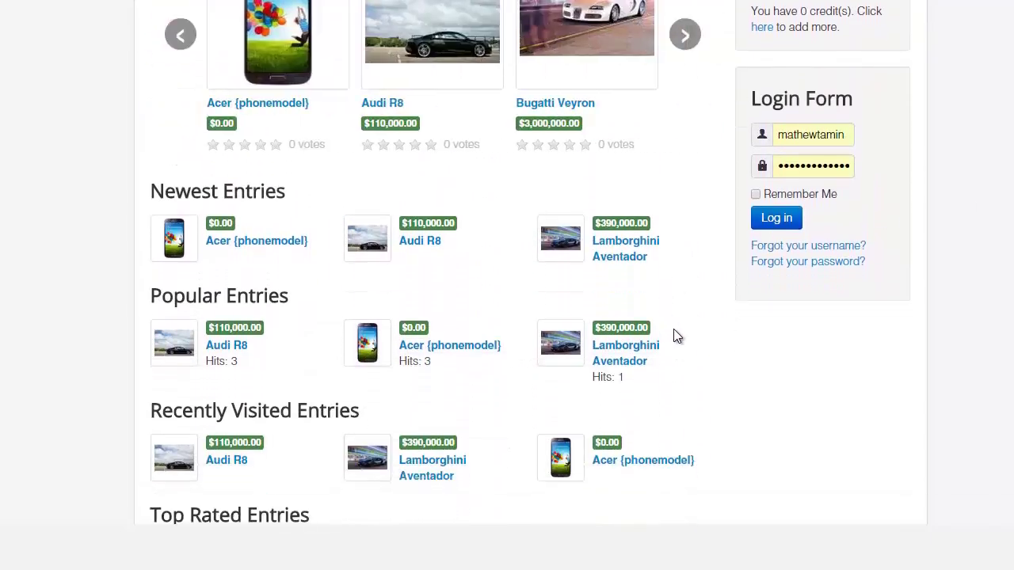
pyautogui.scroll(-12, 558, 437)
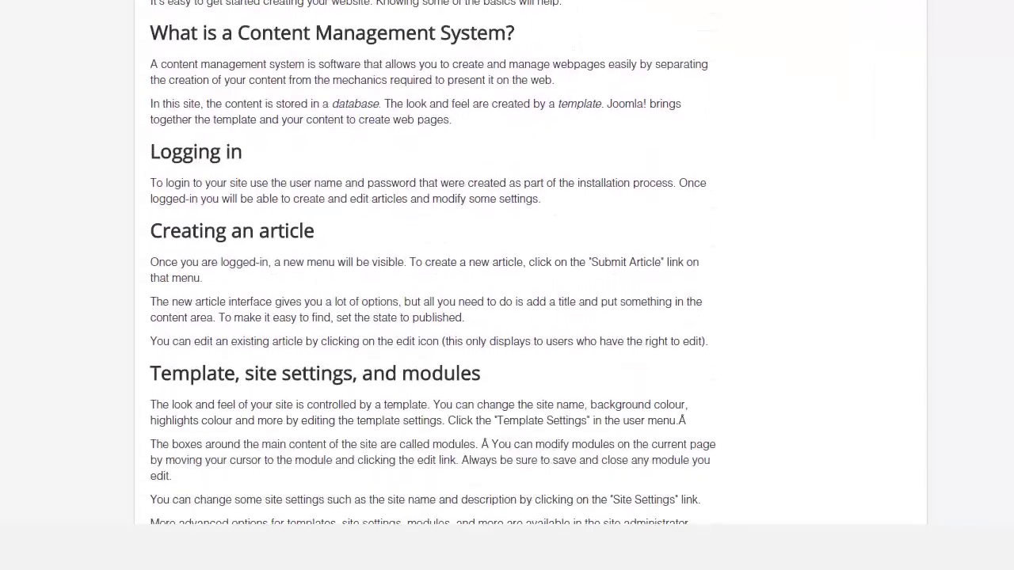
pyautogui.scroll(10, 531, 262)
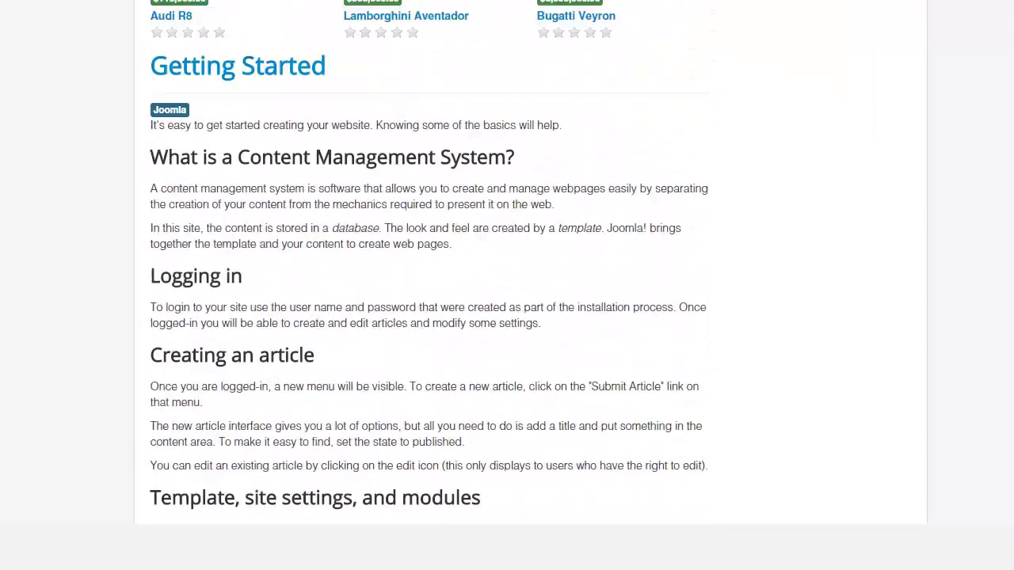
pyautogui.scroll(1, 422, 257)
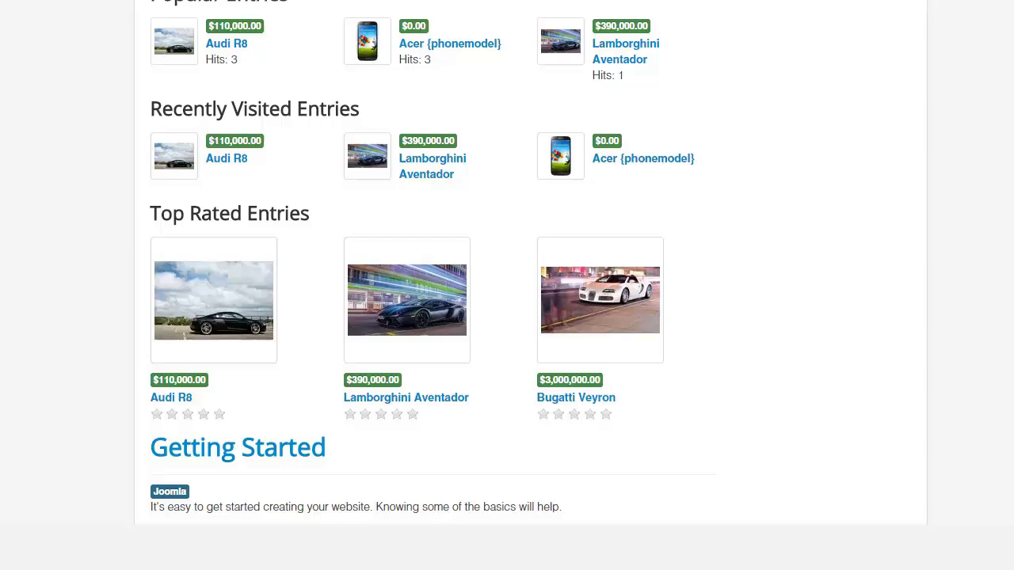
pyautogui.scroll(-5, 558, 148)
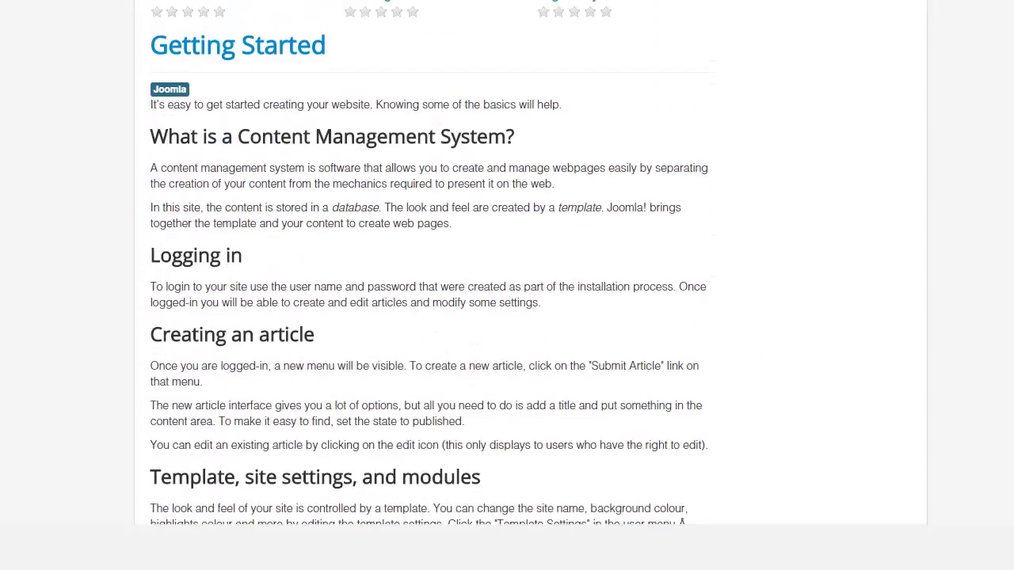
pyautogui.scroll(1, 305, 109)
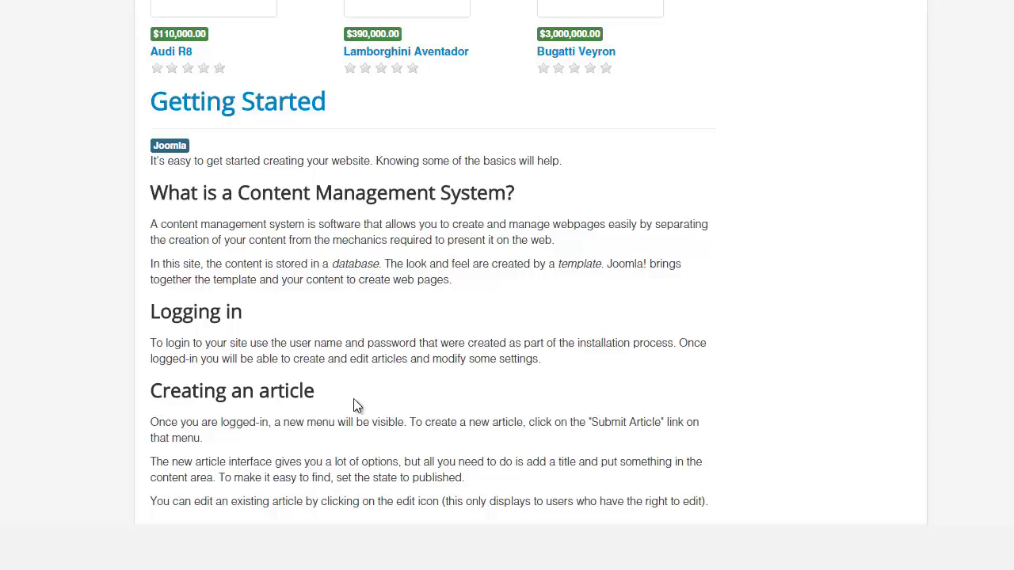
pyautogui.scroll(-3, 432, 262)
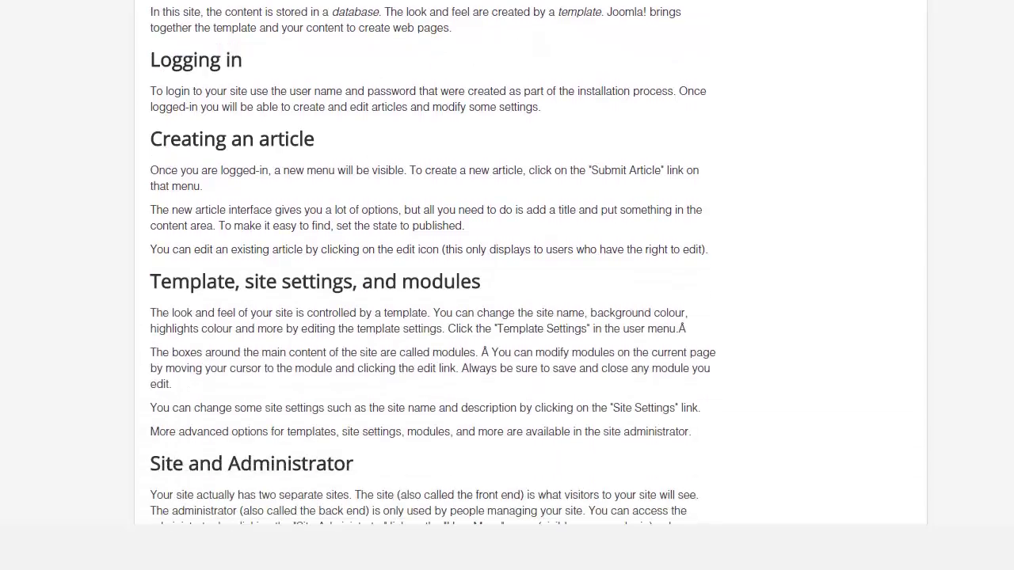
pyautogui.scroll(1, 433, 262)
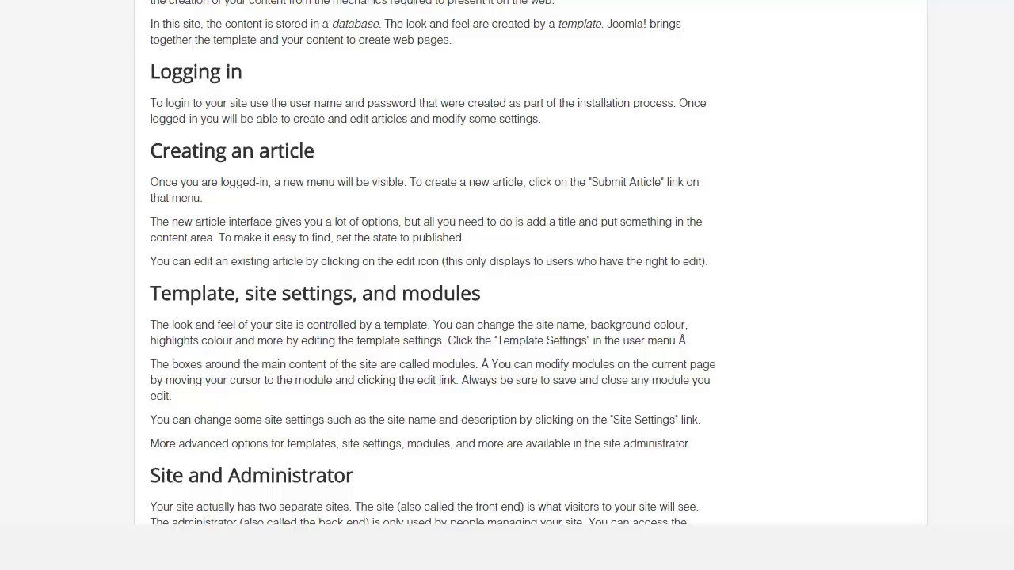
pyautogui.scroll(2, 432, 262)
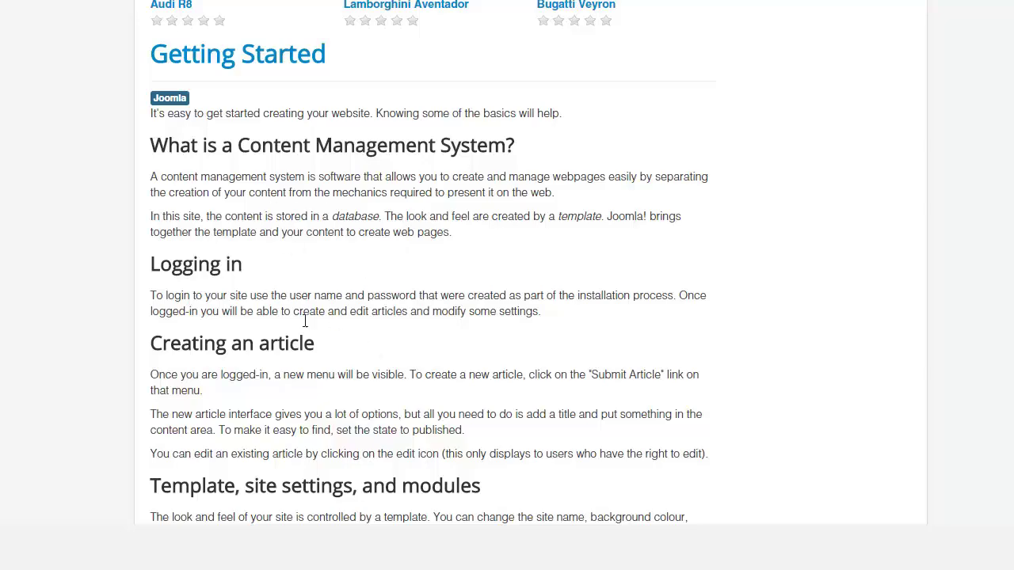
pyautogui.scroll(2, 432, 262)
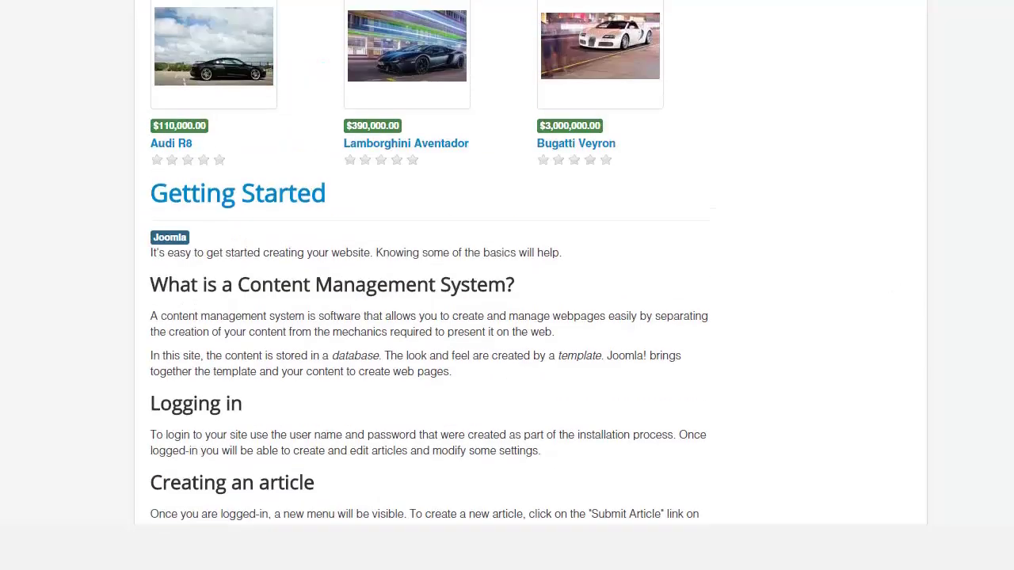
pyautogui.scroll(6, 433, 262)
pyautogui.scroll(-5, 171, 221)
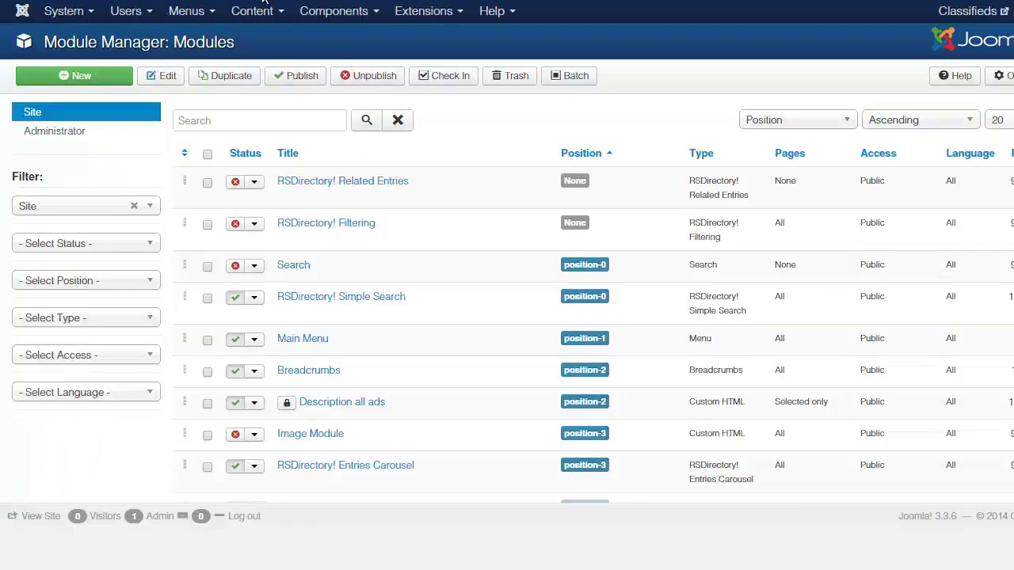
# Change the Home menu item's type to Featured Articles and save the menu item.
pyautogui.click(184, 10)
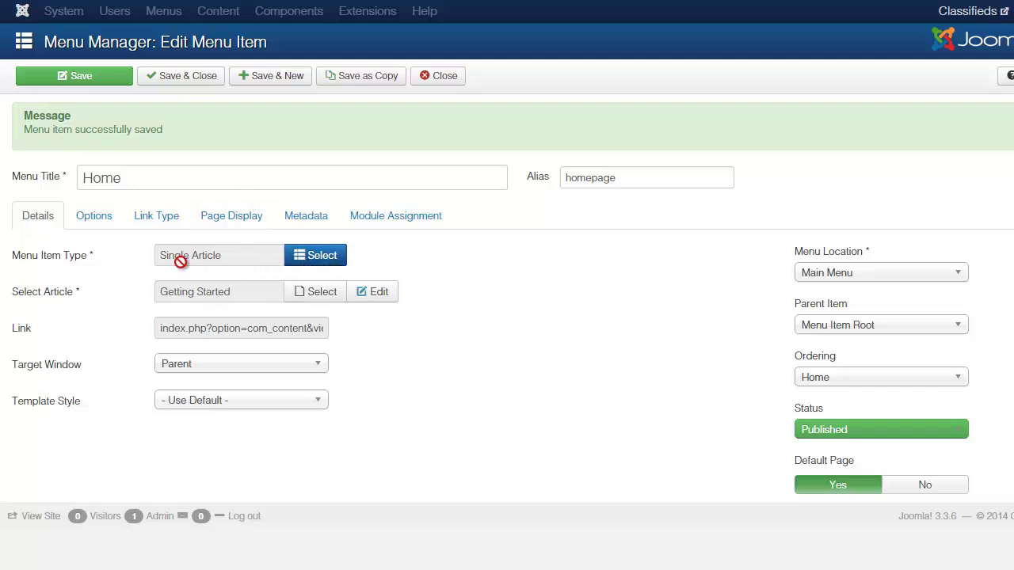
pyautogui.click(320, 259)
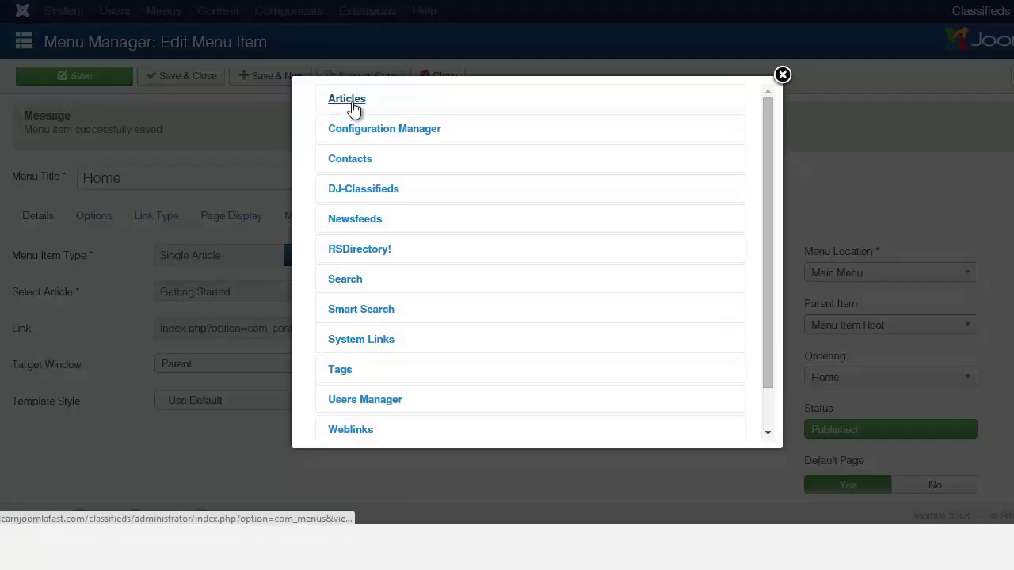
pyautogui.click(352, 106)
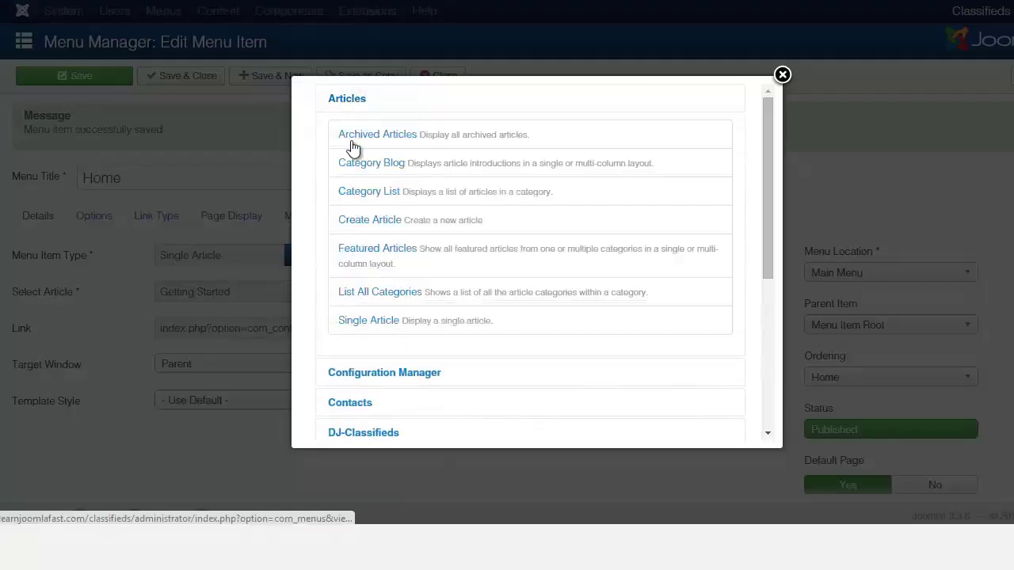
pyautogui.click(372, 250)
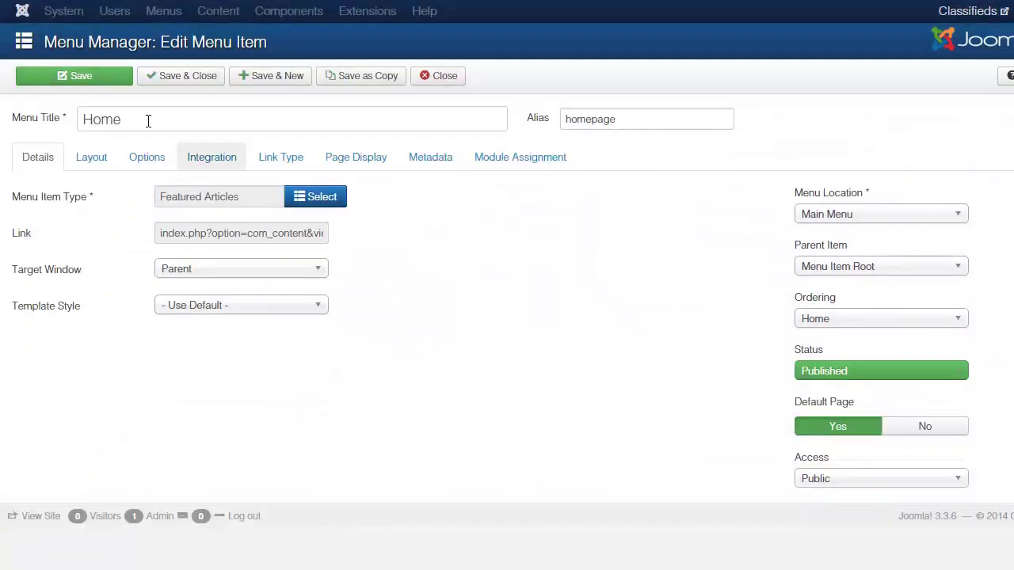
pyautogui.click(93, 77)
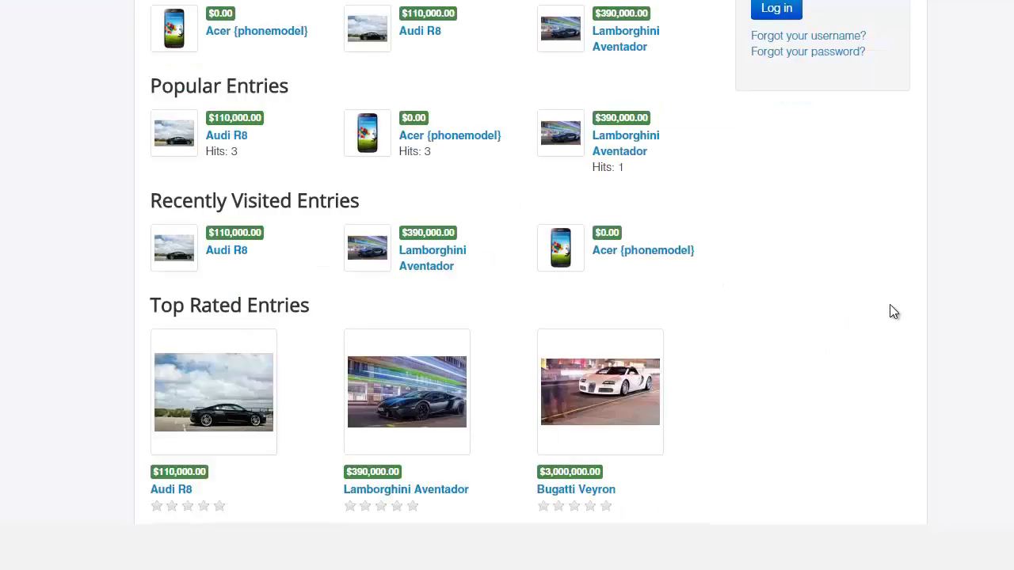
# Check the homepage content below the Top Rated Entries on the live site.
pyautogui.scroll(-3, 401, 29)
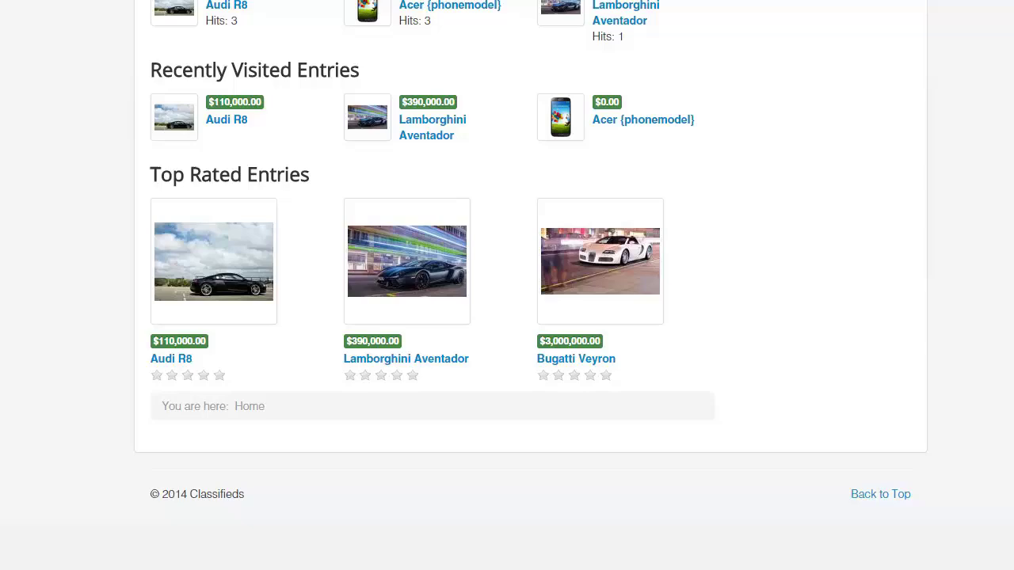
pyautogui.scroll(-5, 570, 273)
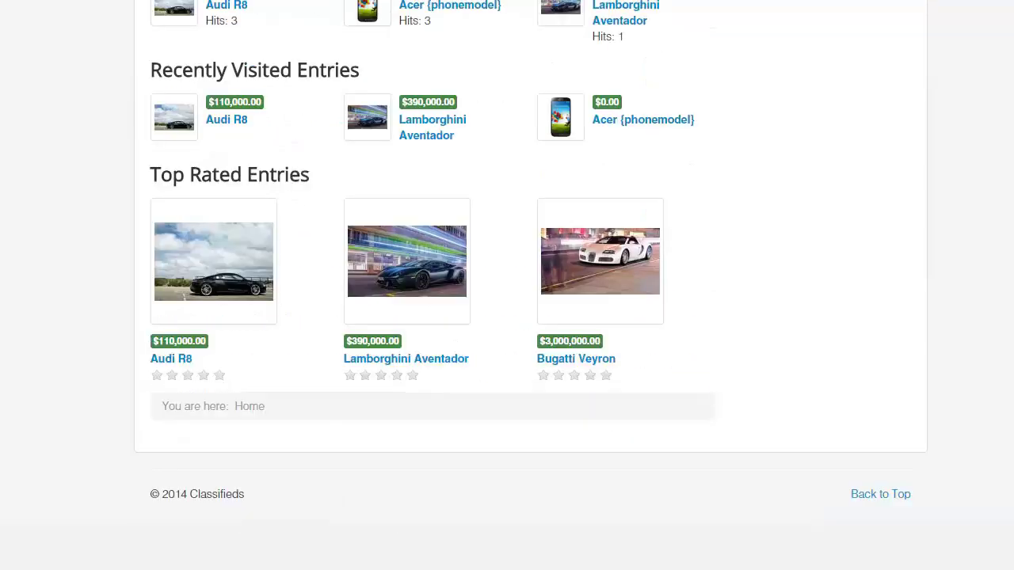
pyautogui.scroll(6, 506, 285)
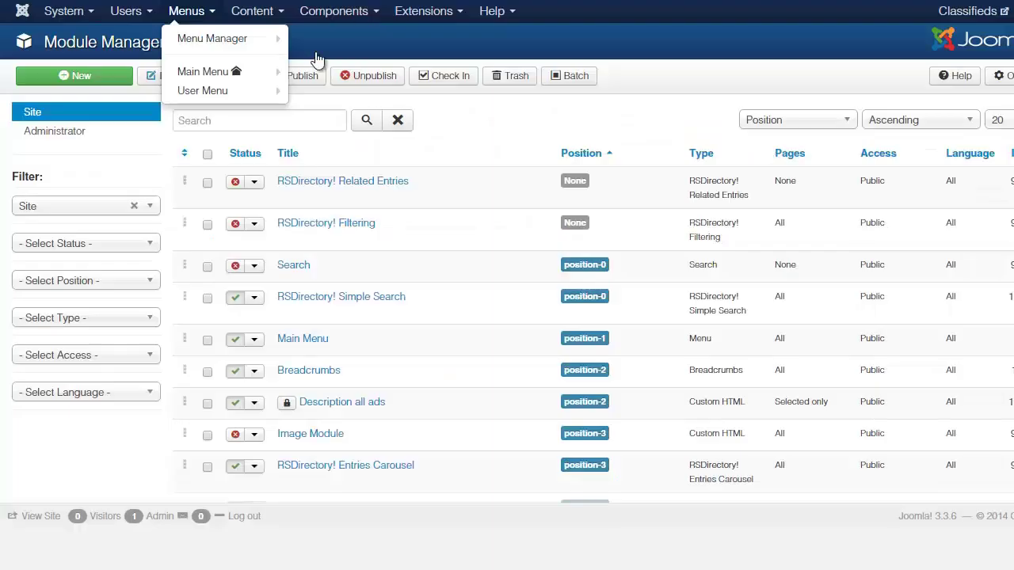
# Open the Article Manager in the administrator and recheck the live homepage down to its footer.
pyautogui.click(246, 14)
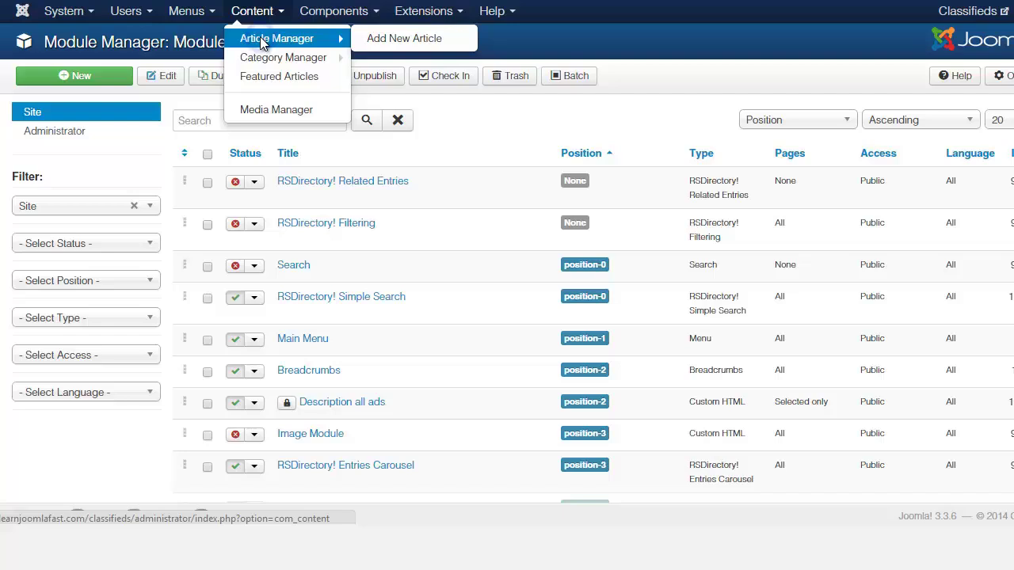
pyautogui.click(262, 41)
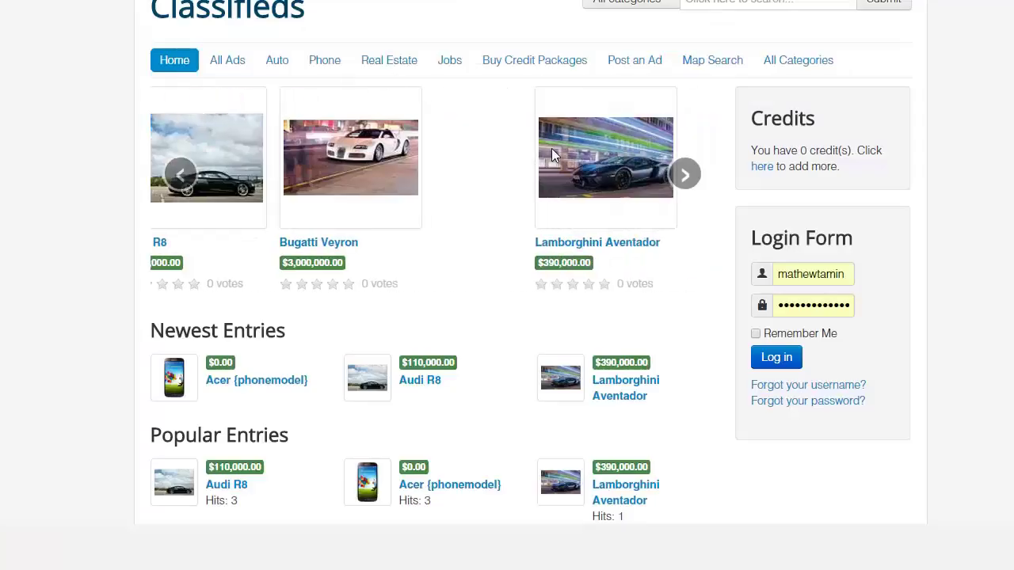
pyautogui.scroll(-5, 558, 265)
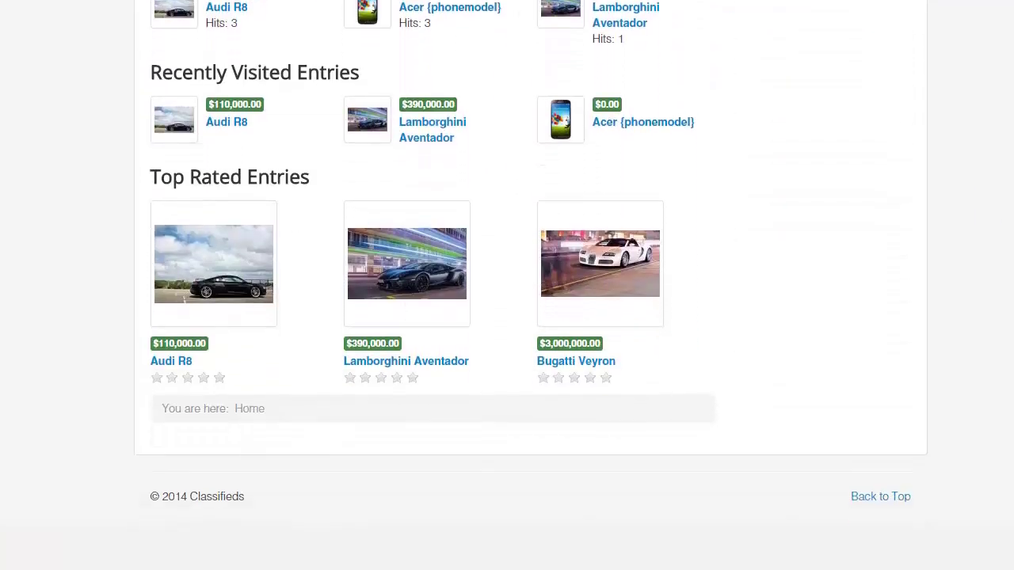
pyautogui.scroll(1, 557, 109)
pyautogui.scroll(5, 558, 191)
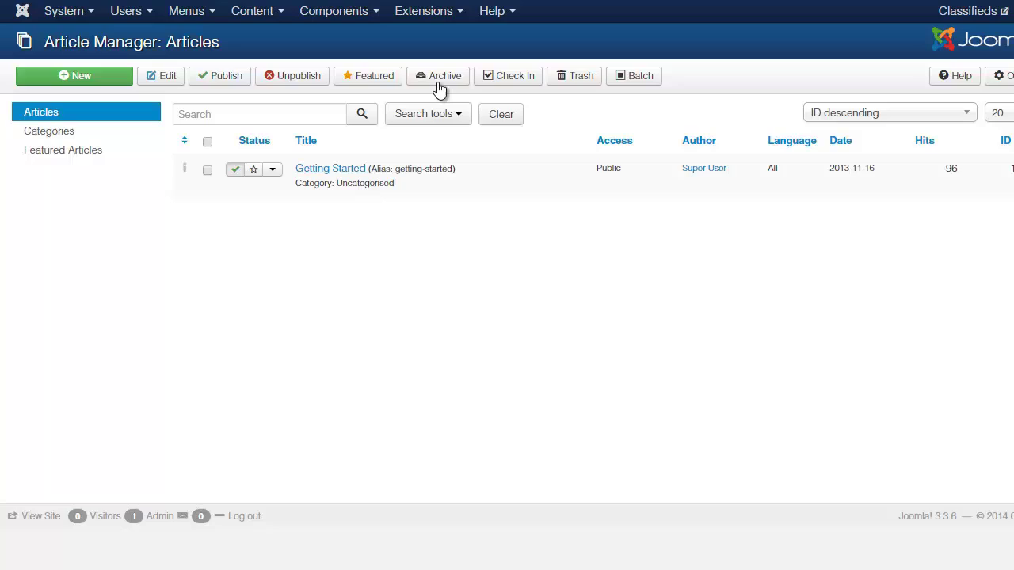
# Open the Getting Started article for editing and change its title to "Welcome to my classifieds website".
pyautogui.click(335, 169)
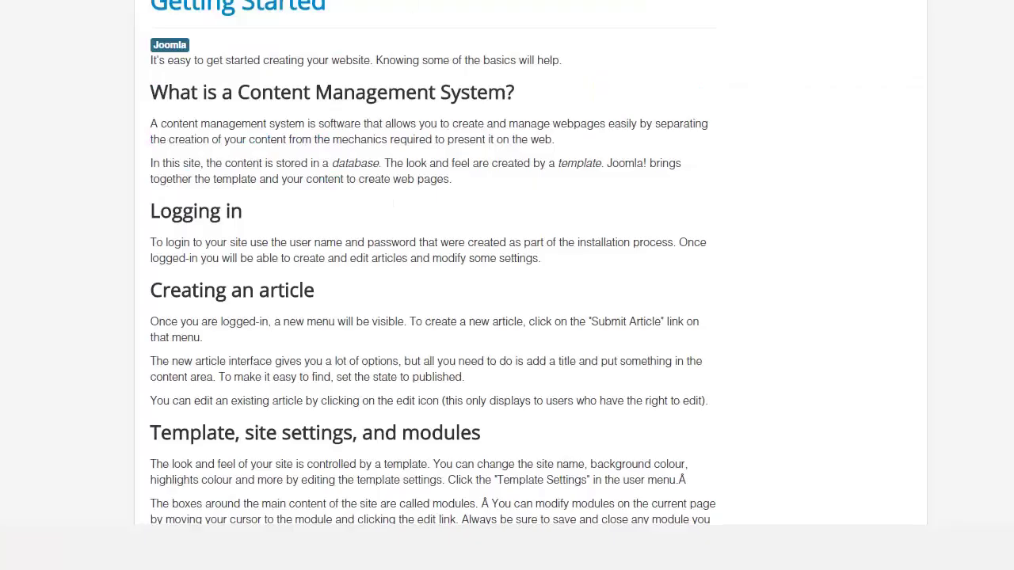
pyautogui.scroll(3, 457, 245)
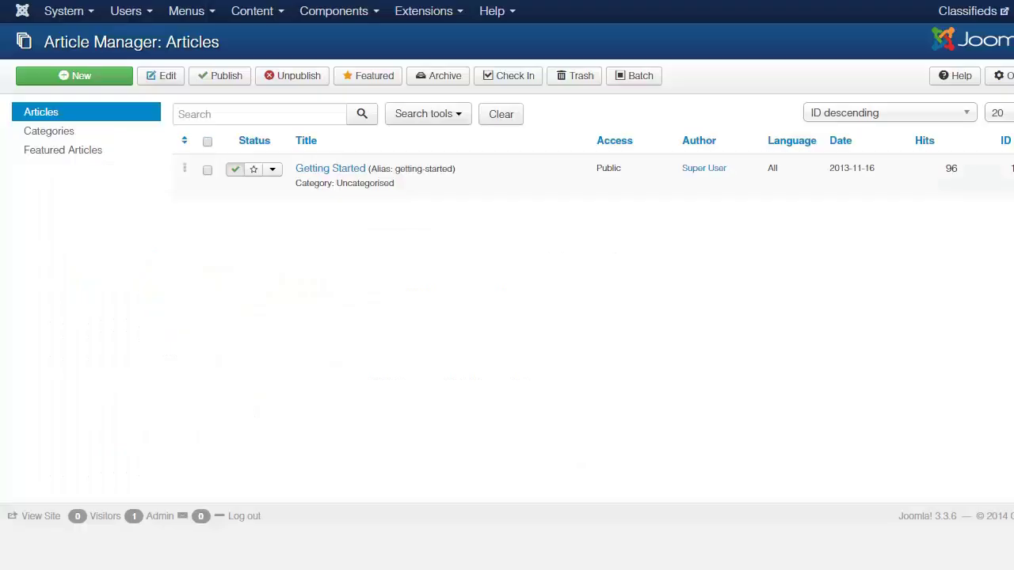
pyautogui.click(279, 168)
pyautogui.moveTo(210, 119); pyautogui.dragTo(53, 119)
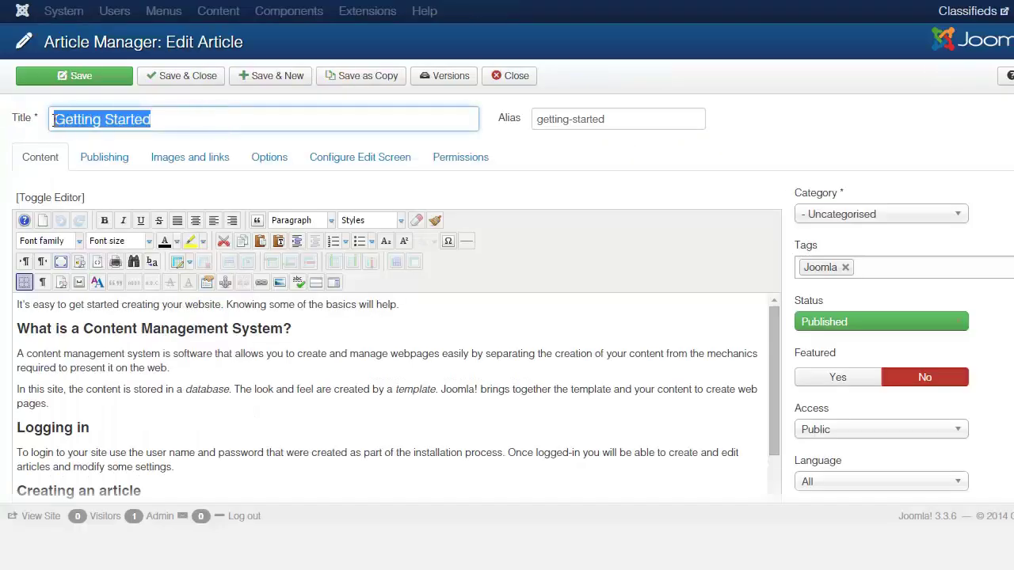
pyautogui.write('Welco')
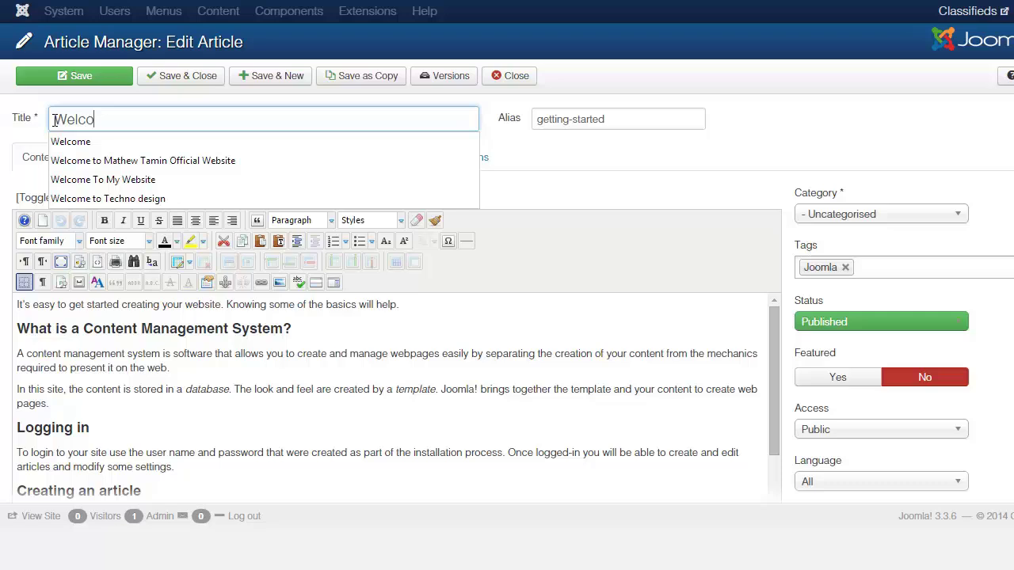
pyautogui.write('me to my classifieds webs')
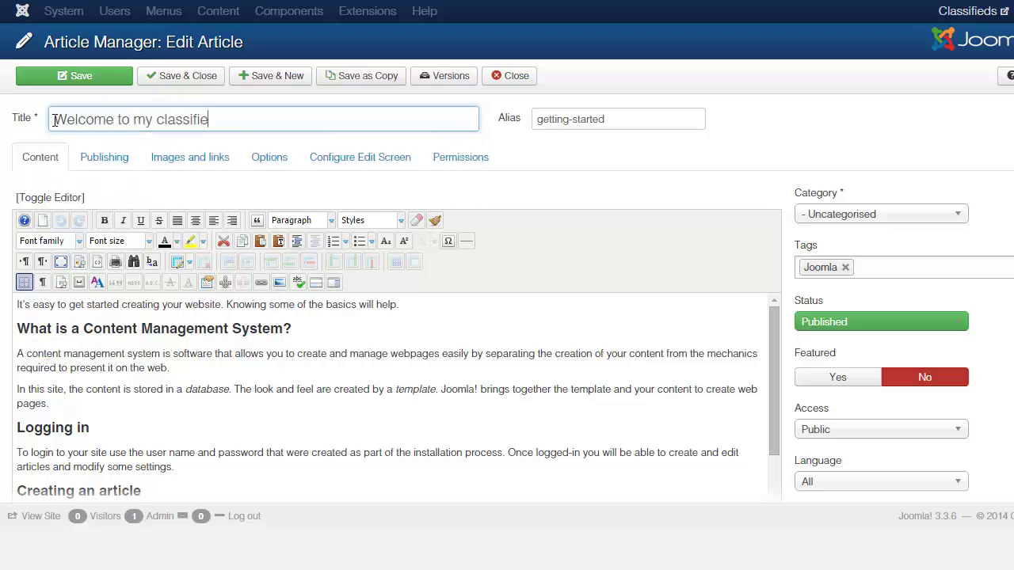
pyautogui.write('ite')
# Replace the article's entire body text with "Welcome to my classifieds website where you can submit your listings.".
pyautogui.scroll(-4, 610, 204)
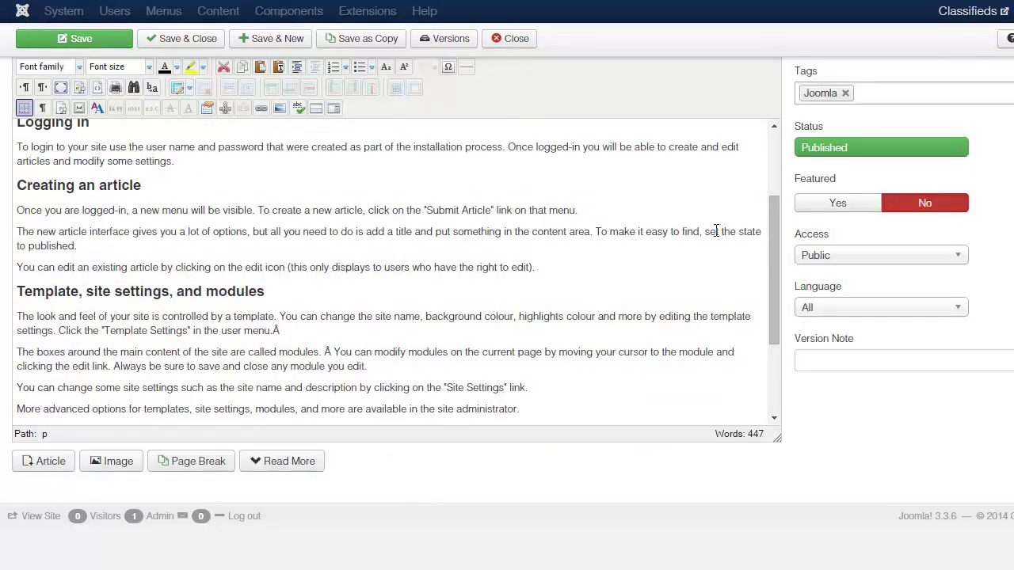
pyautogui.scroll(-2, 555, 364)
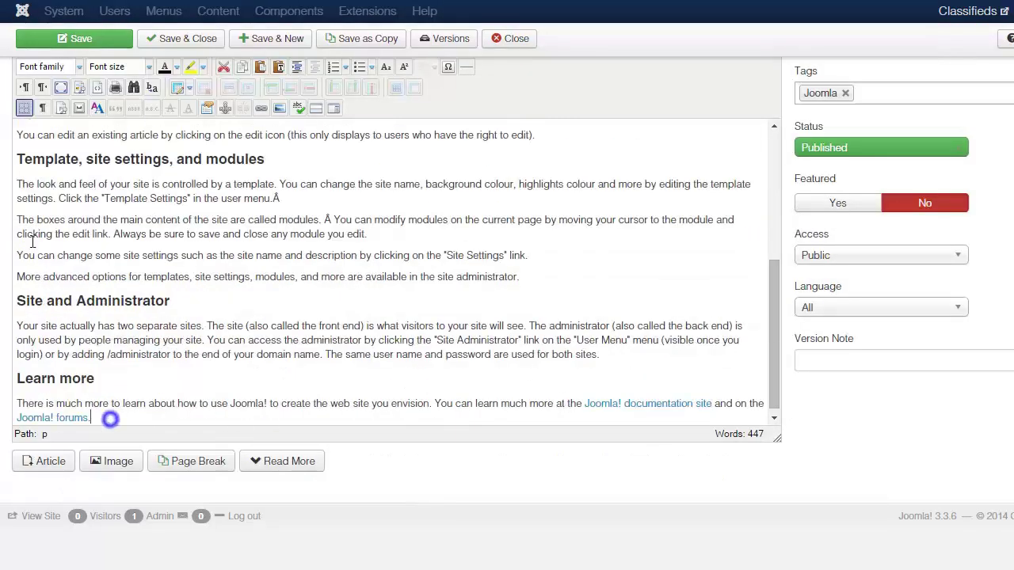
pyautogui.moveTo(111, 420); pyautogui.dragTo(79, 119)
pyautogui.scroll(3, 388, 273)
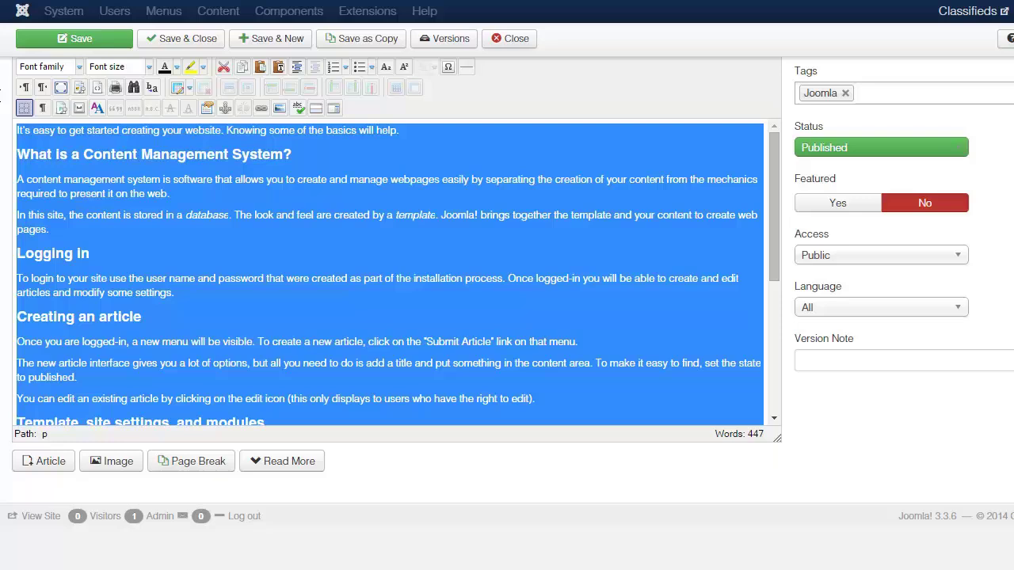
pyautogui.write('Welco')
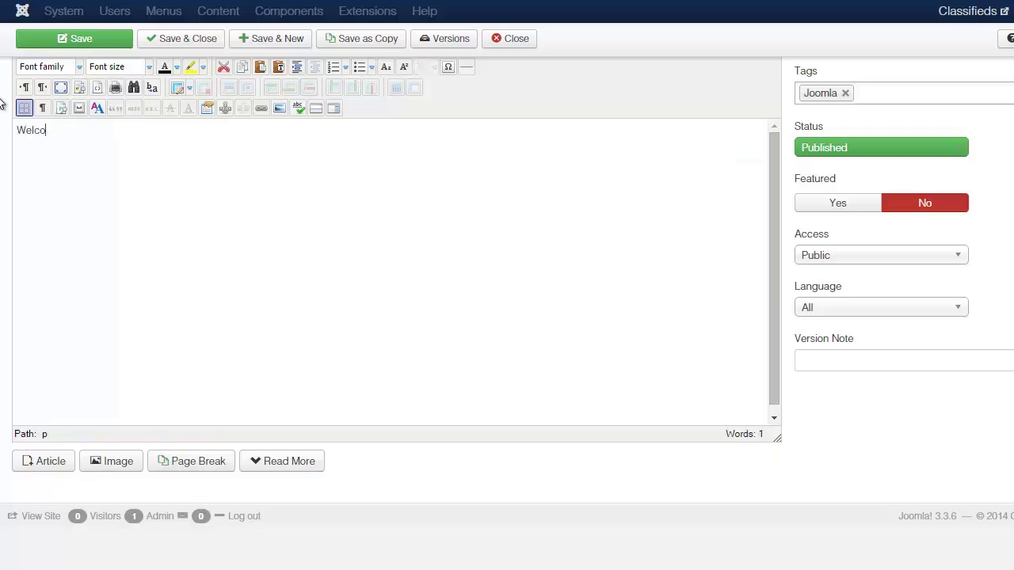
pyautogui.write('me to my classifieds website')
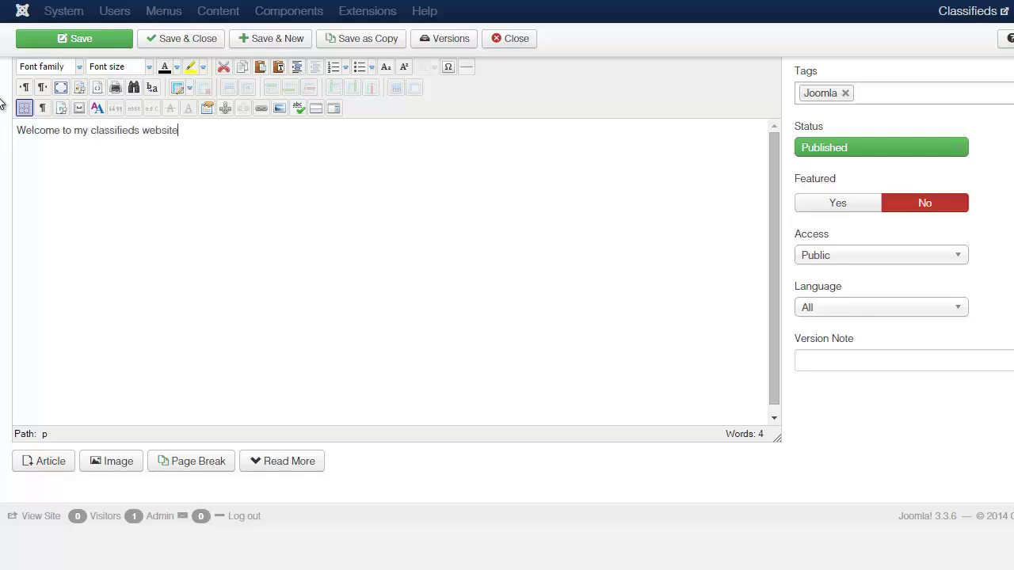
pyautogui.write(' where you cansub')
pyautogui.write('ubmit your')
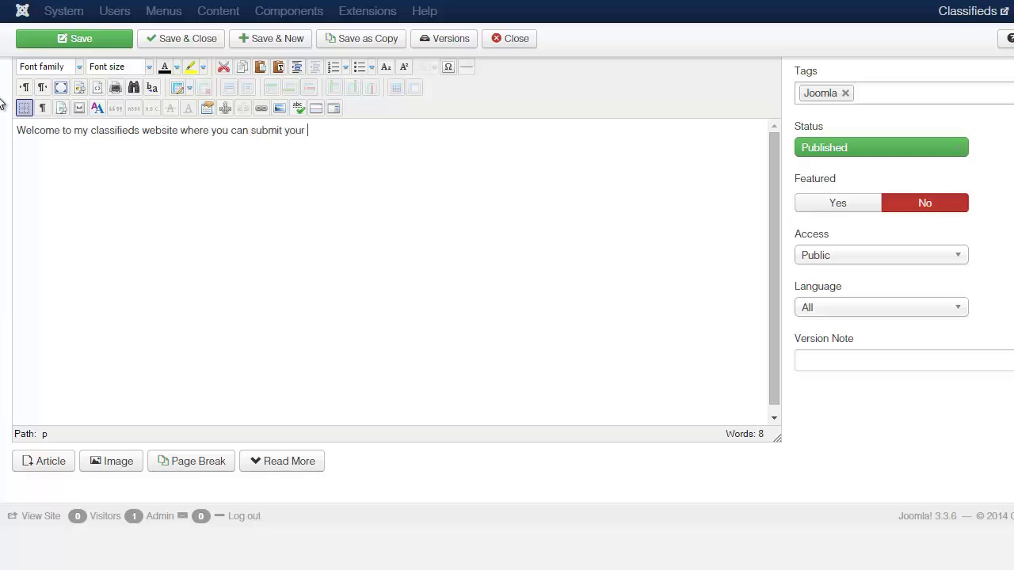
pyautogui.write(' listings.')
pyautogui.scroll(2, 274, 255)
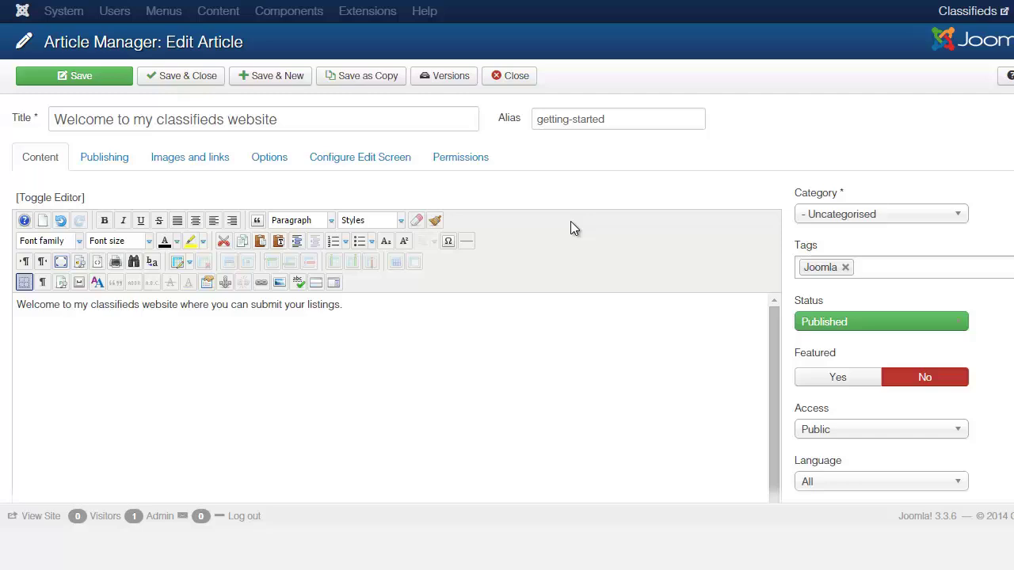
# Save and close the article, and change the Home menu item's type to Single Article.
pyautogui.click(171, 79)
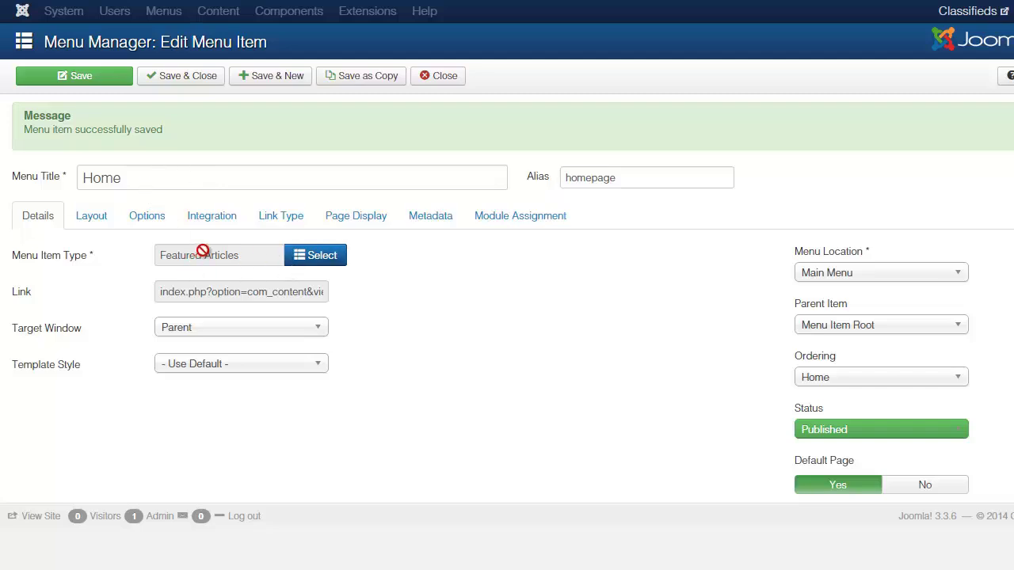
pyautogui.click(315, 259)
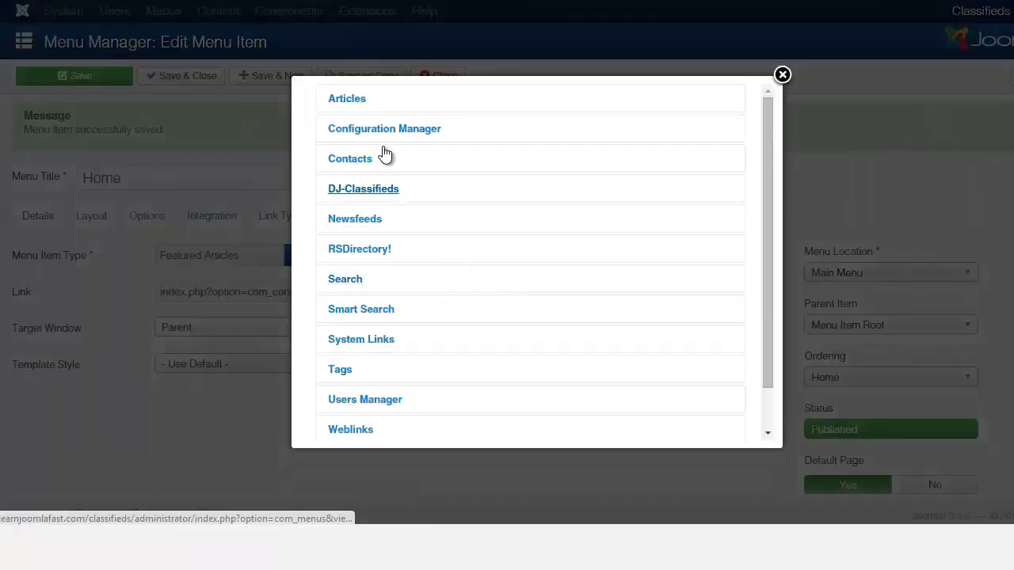
pyautogui.click(351, 100)
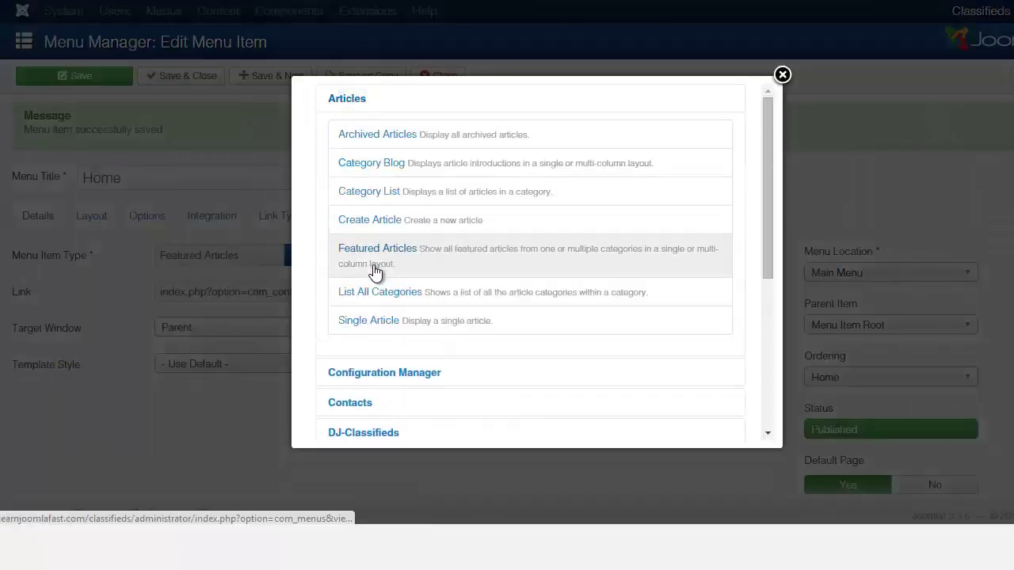
pyautogui.click(371, 322)
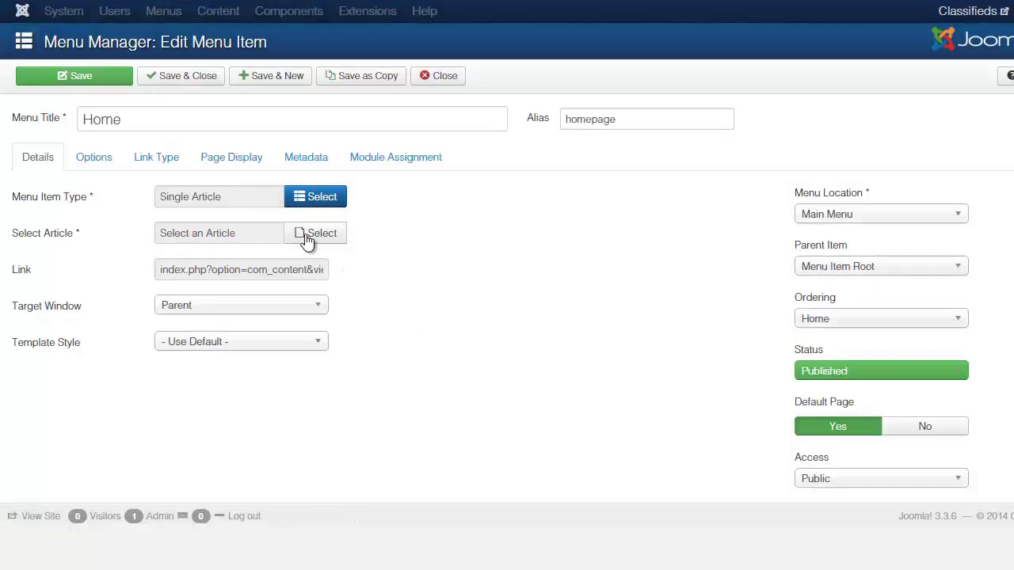
# Assign the article "Welcome to my classifieds website" to the Home menu item and save the menu item.
pyautogui.click(305, 232)
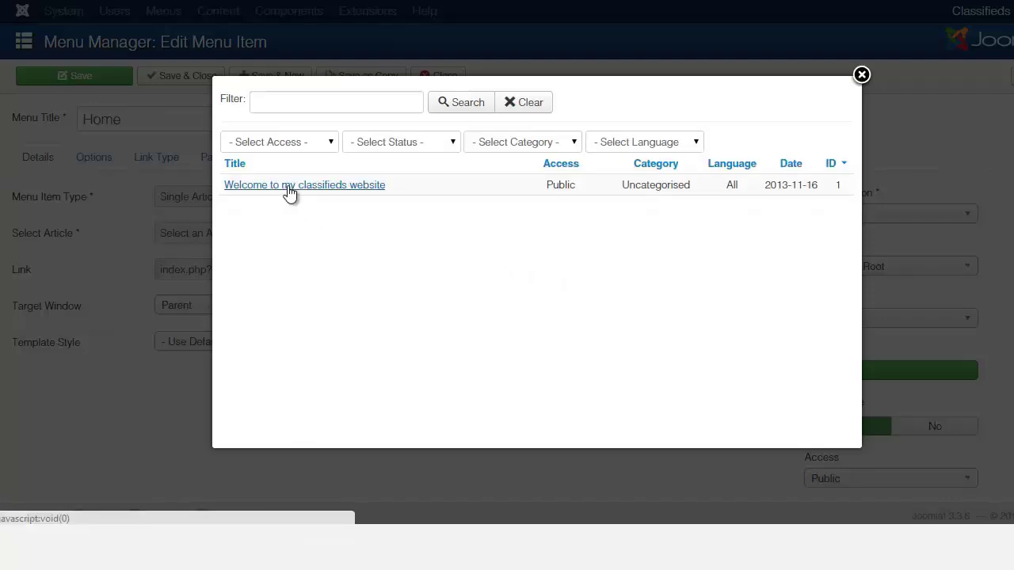
pyautogui.click(347, 185)
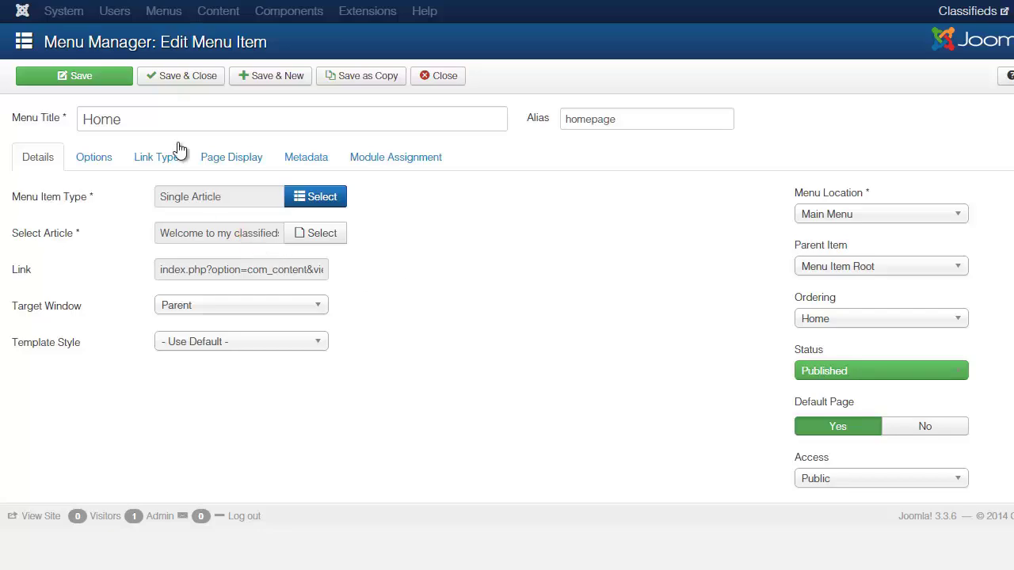
pyautogui.click(93, 73)
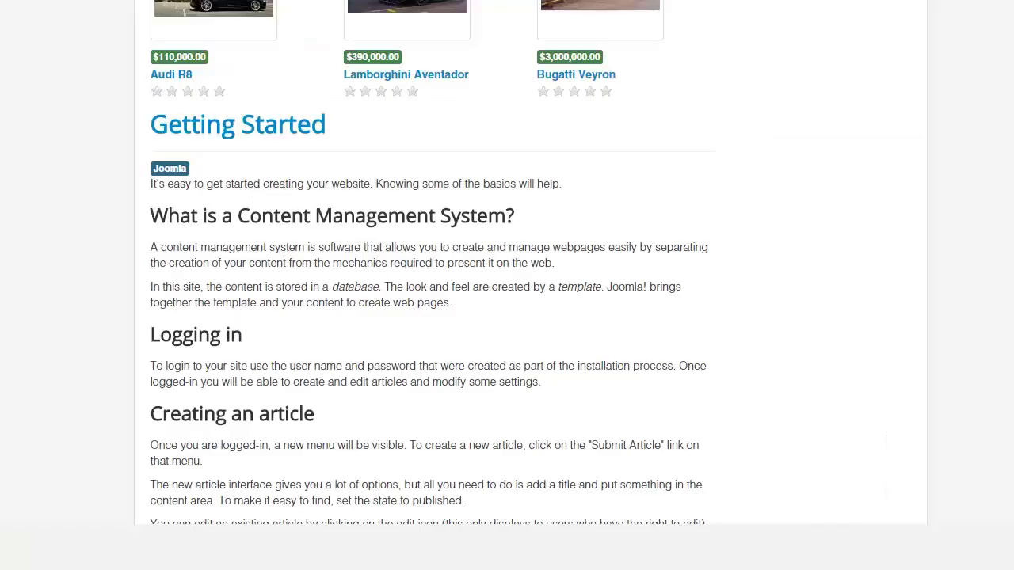
# Reload the live homepage and check the content between the Top Rated Entries and the footer.
pyautogui.rightClick(94, 143)
pyautogui.click(135, 194)
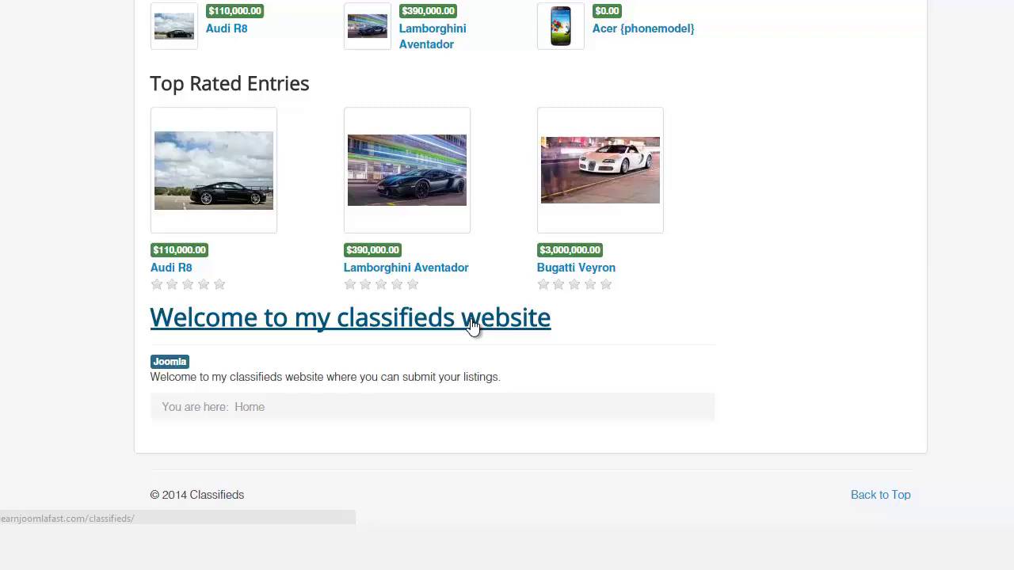
pyautogui.press('F5')
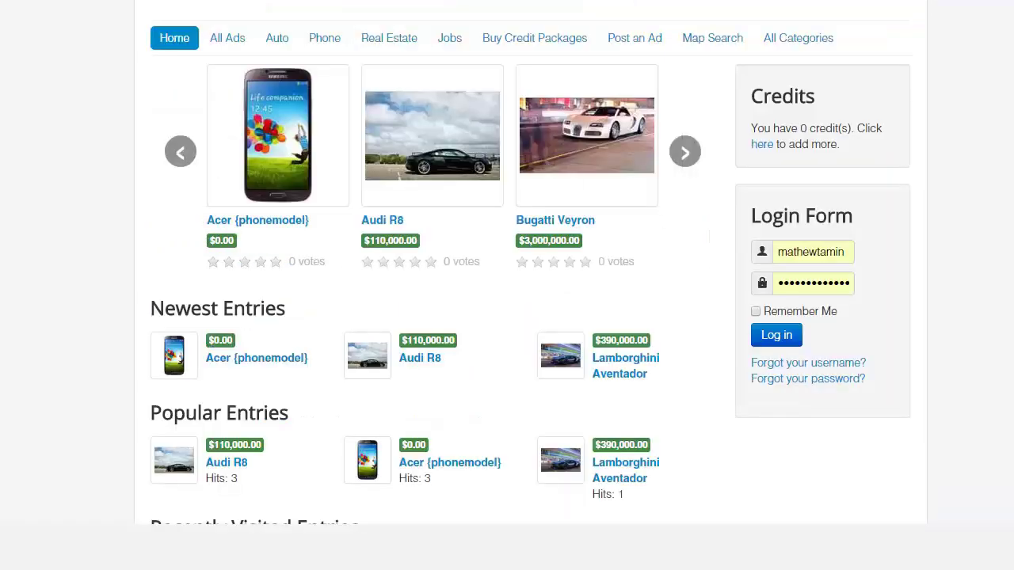
pyautogui.scroll(-5, 171, 347)
pyautogui.scroll(-1, 828, 385)
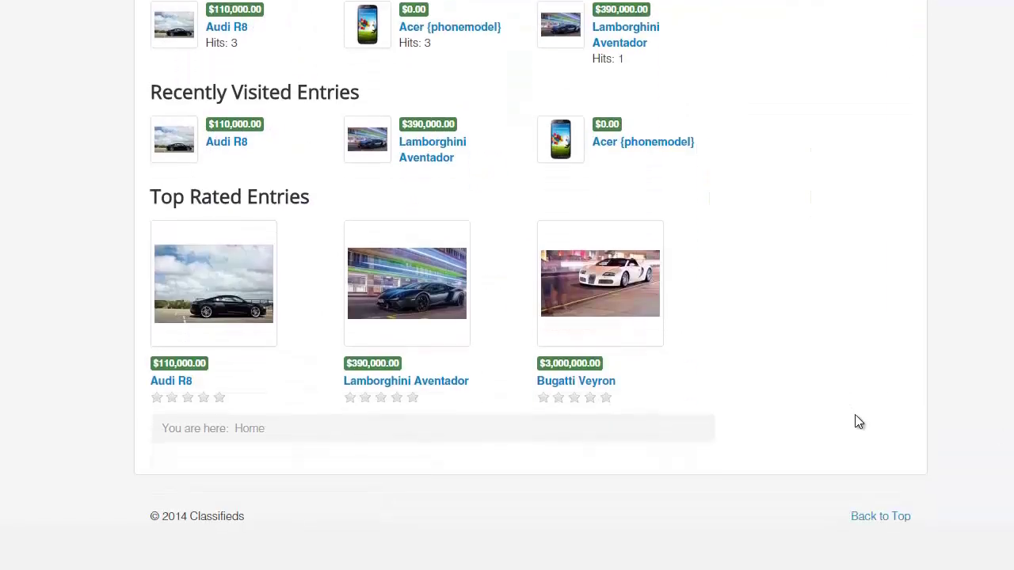
pyautogui.scroll(5, 893, 430)
pyautogui.scroll(2, 171, 274)
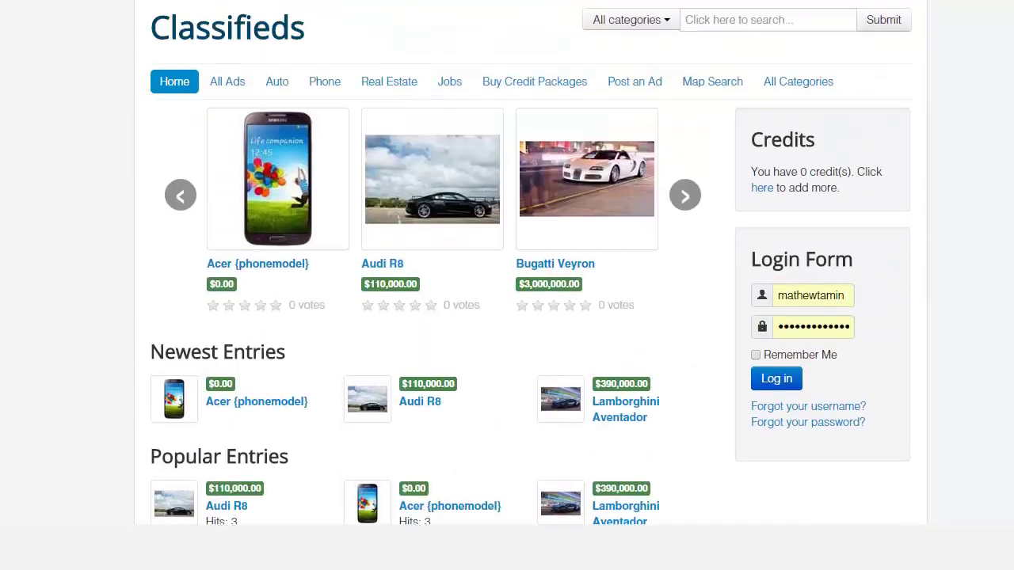
pyautogui.scroll(-8, 633, 309)
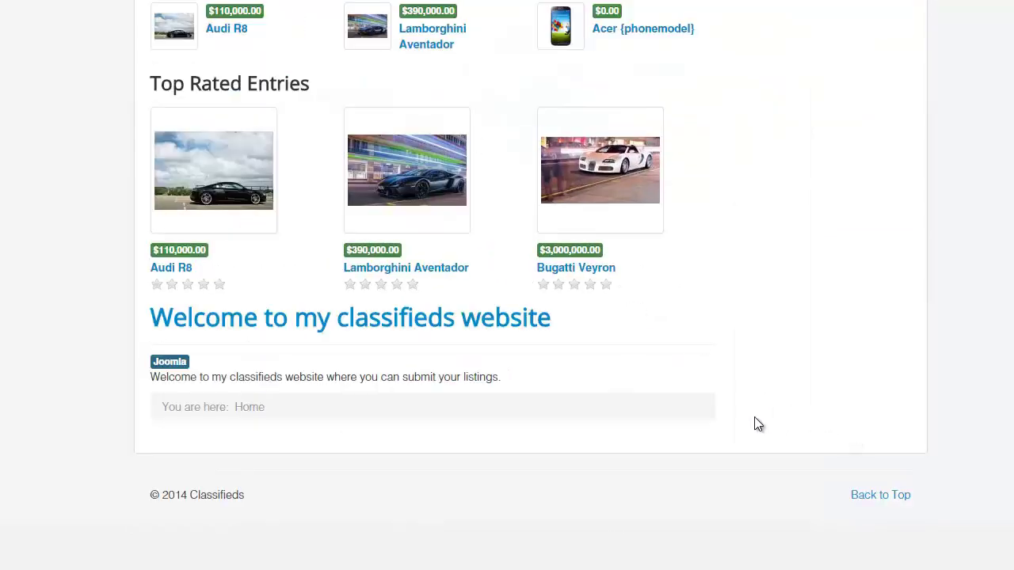
pyautogui.scroll(10, 171, 390)
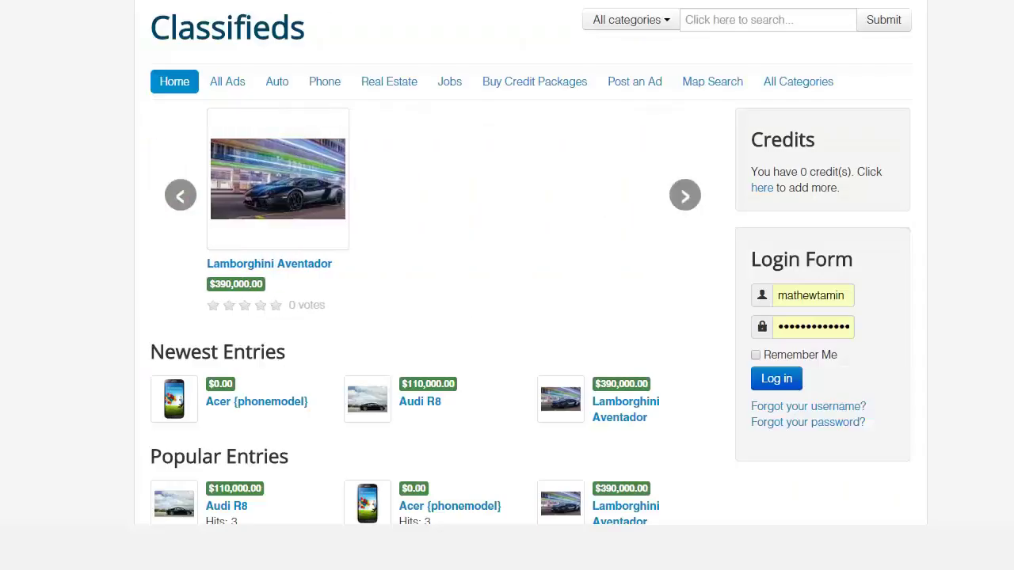
pyautogui.scroll(-6, 171, 391)
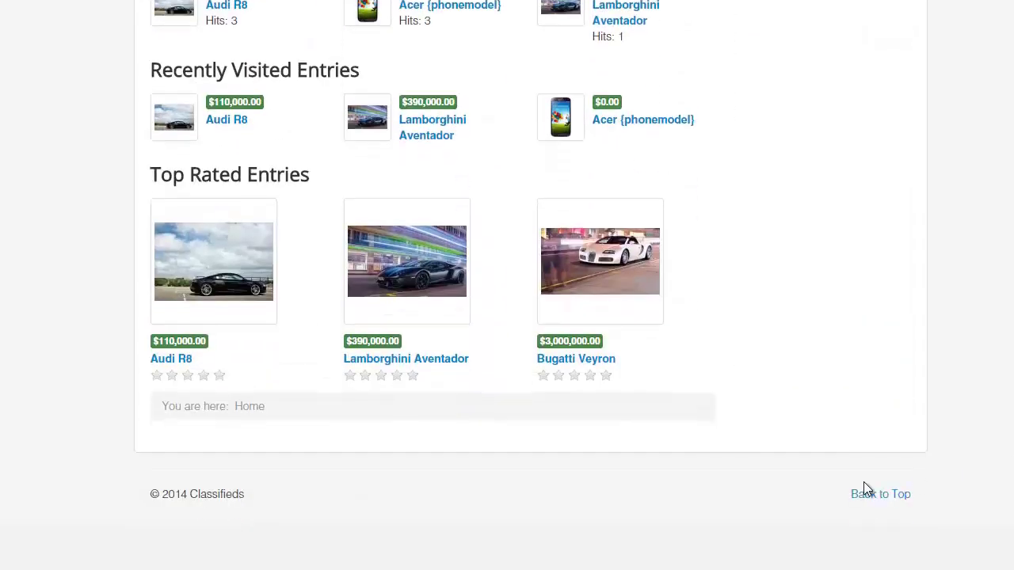